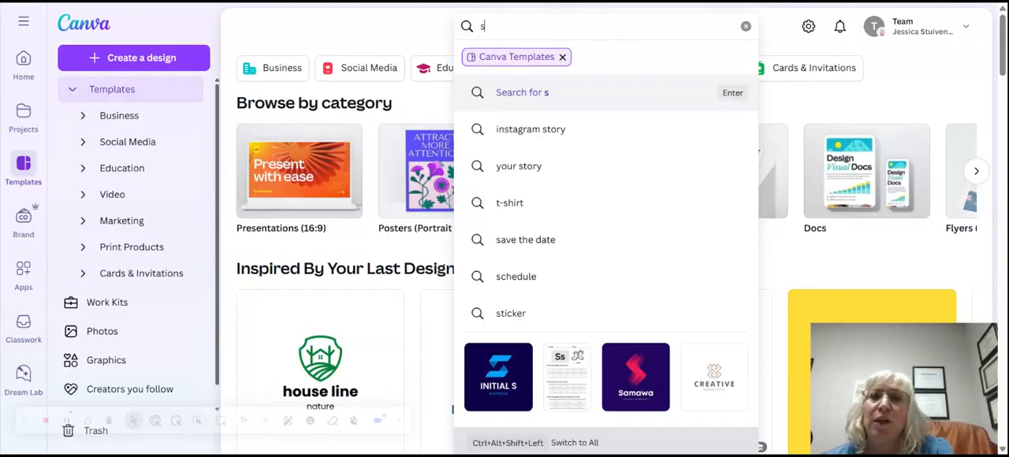
Search the Canva templates for "sticker".
{"action": "type", "text": "ti"}
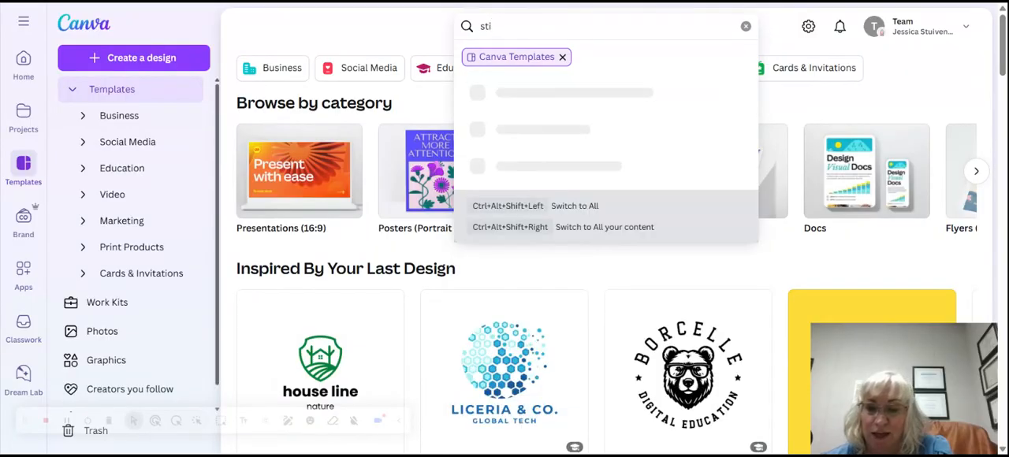
{"action": "type", "text": "cker"}
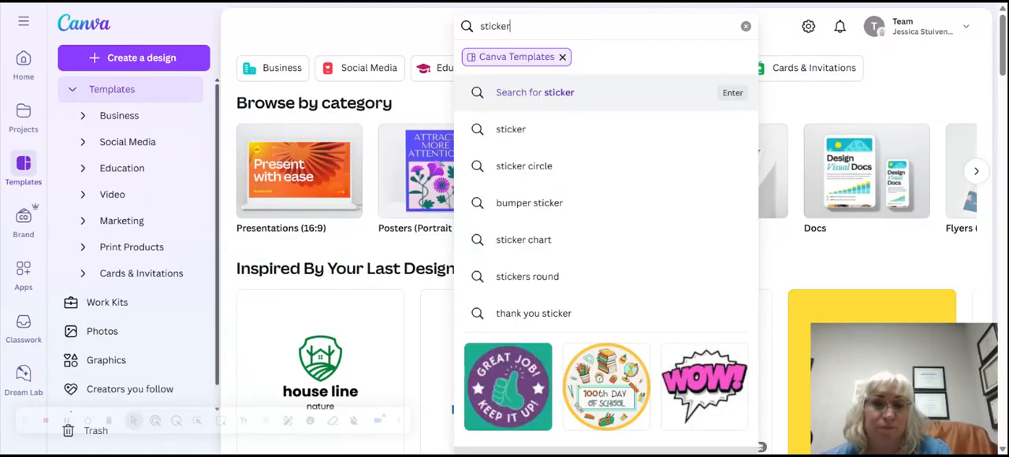
{"action": "key", "text": "Return"}
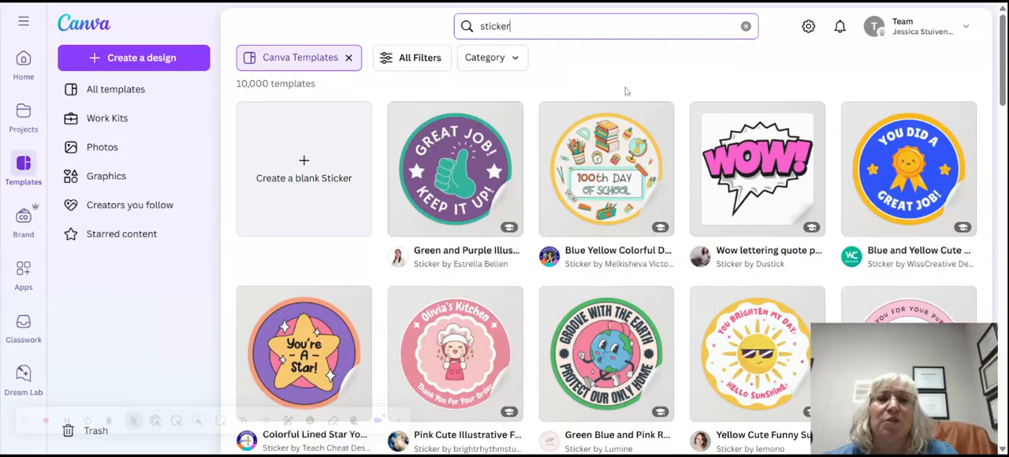
Choose the Yellow Cute Funny Sun Kids Badge Sticker template in the Medium 3 x 3 in size and open it for customizing.
{"action": "scroll", "coordinate": [626, 92], "scroll_direction": "down", "scroll_amount": 2}
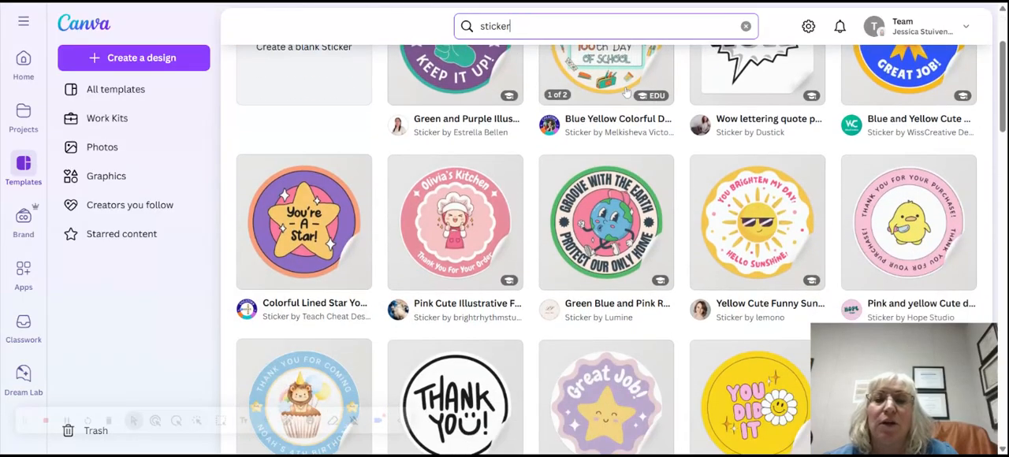
{"action": "left_click", "coordinate": [729, 226]}
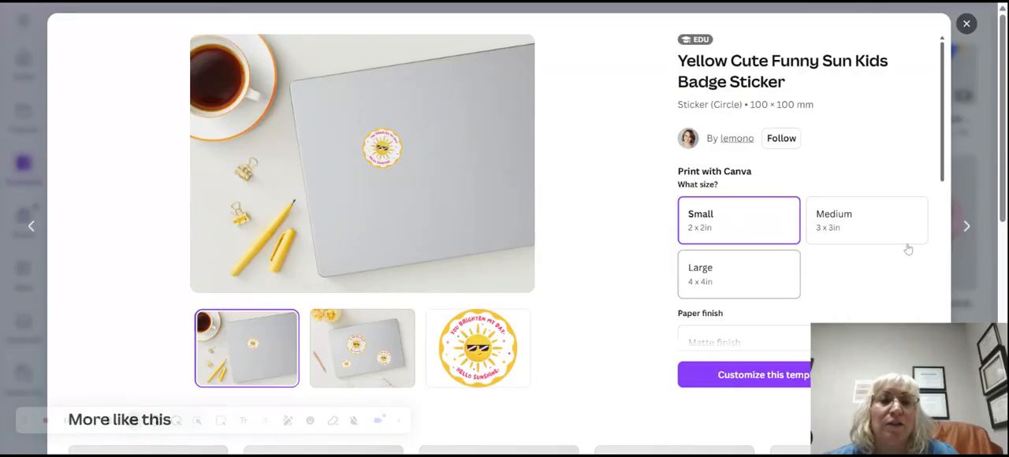
{"action": "left_click", "coordinate": [871, 239]}
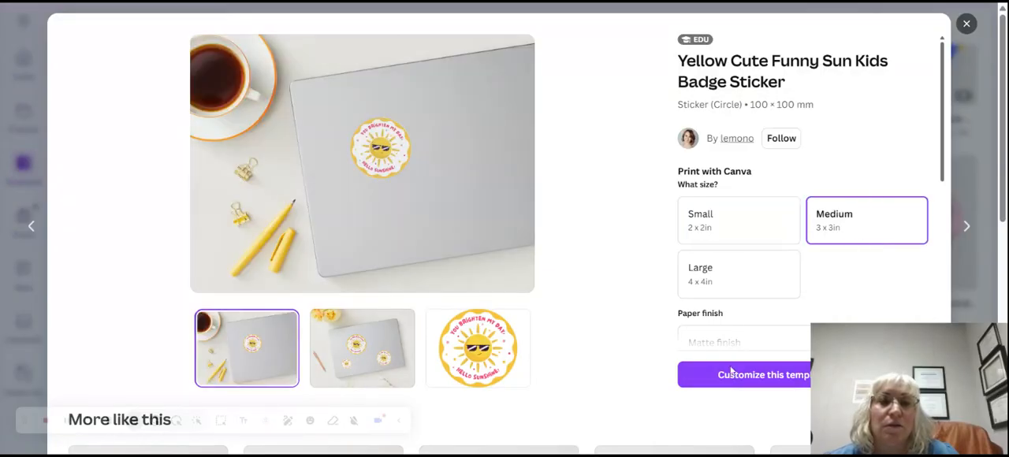
{"action": "left_click", "coordinate": [730, 382]}
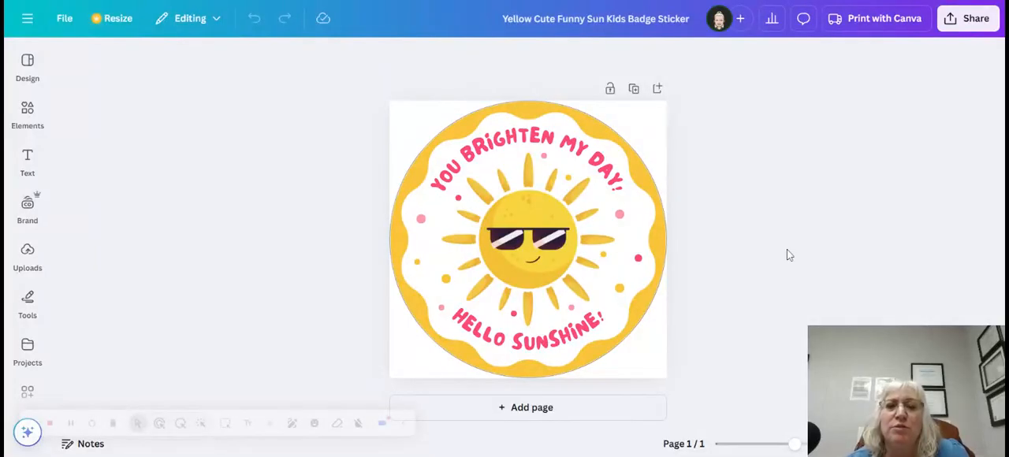
Create a custom animation for the sun graphic that moves it along a looping freehand path across the sticker.
{"action": "left_click", "coordinate": [537, 250]}
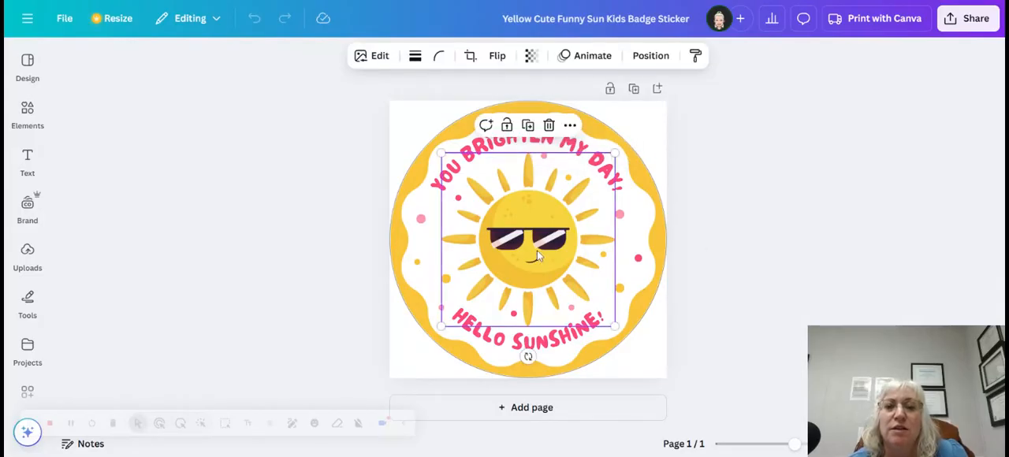
{"action": "left_click", "coordinate": [593, 57]}
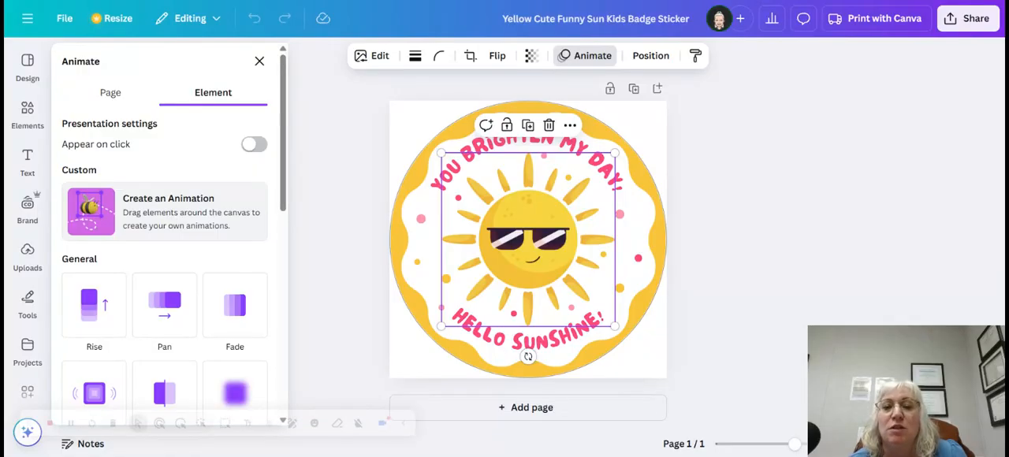
{"action": "left_click", "coordinate": [171, 219]}
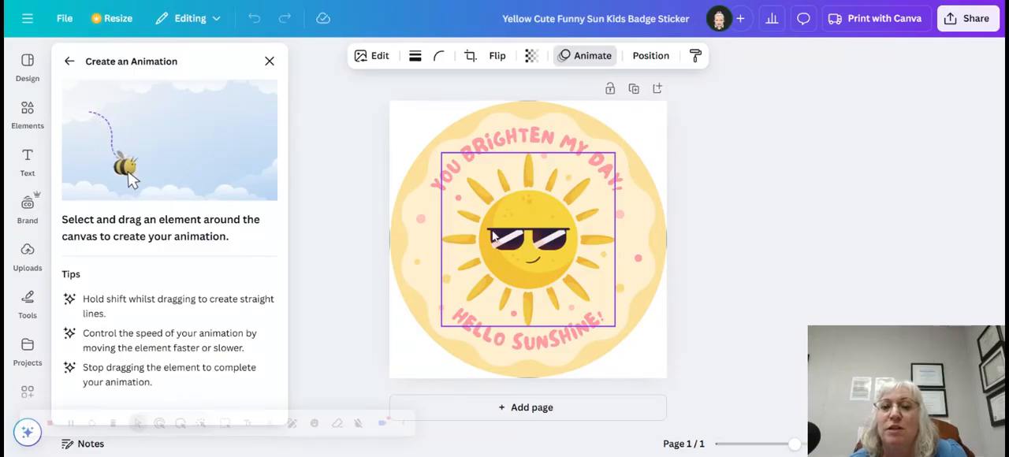
{"action": "mouse_move", "coordinate": [488, 240]}
{"action": "left_mouse_down"}
{"action": "mouse_move", "coordinate": [516, 224]}
{"action": "mouse_move", "coordinate": [537, 252]}
{"action": "mouse_move", "coordinate": [493, 278]}
{"action": "mouse_move", "coordinate": [373, 239]}
{"action": "mouse_move", "coordinate": [383, 207]}
{"action": "mouse_move", "coordinate": [418, 213]}
{"action": "mouse_move", "coordinate": [397, 236]}
{"action": "mouse_move", "coordinate": [402, 257]}
{"action": "mouse_move", "coordinate": [434, 275]}
{"action": "mouse_move", "coordinate": [421, 229]}
{"action": "mouse_move", "coordinate": [434, 211]}
{"action": "mouse_move", "coordinate": [451, 223]}
{"action": "mouse_move", "coordinate": [450, 273]}
{"action": "mouse_move", "coordinate": [480, 298]}
{"action": "mouse_move", "coordinate": [496, 269]}
{"action": "mouse_move", "coordinate": [472, 238]}
{"action": "mouse_move", "coordinate": [470, 208]}
{"action": "mouse_move", "coordinate": [529, 208]}
{"action": "mouse_move", "coordinate": [550, 247]}
{"action": "mouse_move", "coordinate": [532, 273]}
{"action": "mouse_move", "coordinate": [518, 256]}
{"action": "mouse_move", "coordinate": [526, 215]}
{"action": "mouse_move", "coordinate": [561, 231]}
{"action": "mouse_move", "coordinate": [592, 270]}
{"action": "mouse_move", "coordinate": [617, 247]}
{"action": "mouse_move", "coordinate": [621, 223]}
{"action": "mouse_move", "coordinate": [640, 216]}
{"action": "mouse_move", "coordinate": [661, 240]}
{"action": "left_mouse_up"}
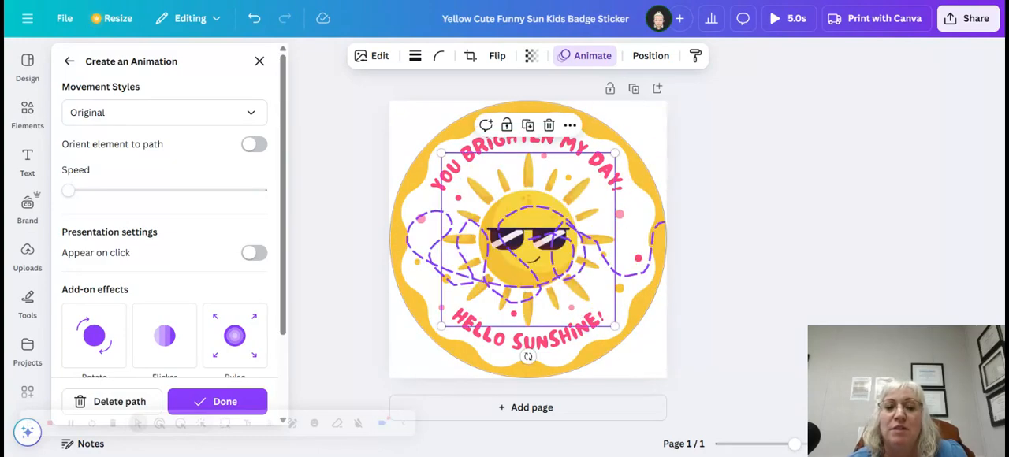
{"action": "left_click", "coordinate": [769, 191]}
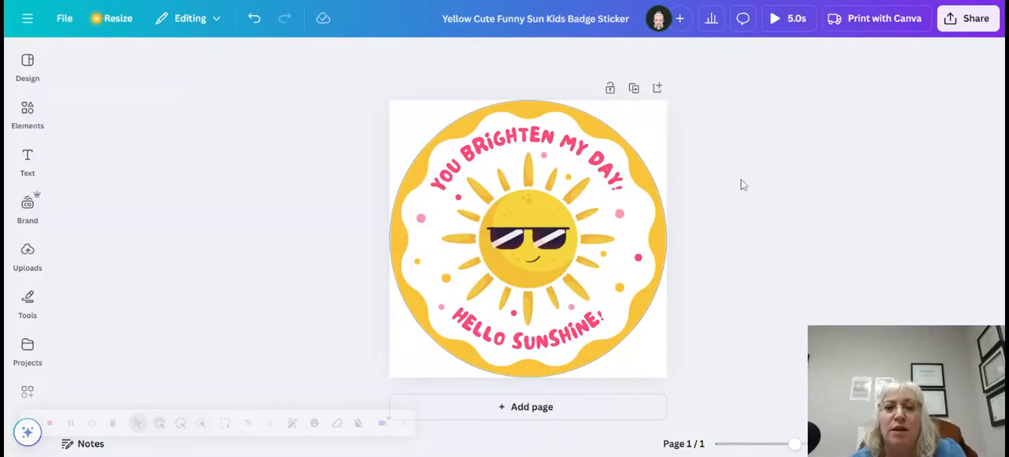
Apply the Spread text animation to the curved "You brighten my day!" text.
{"action": "left_click", "coordinate": [533, 149]}
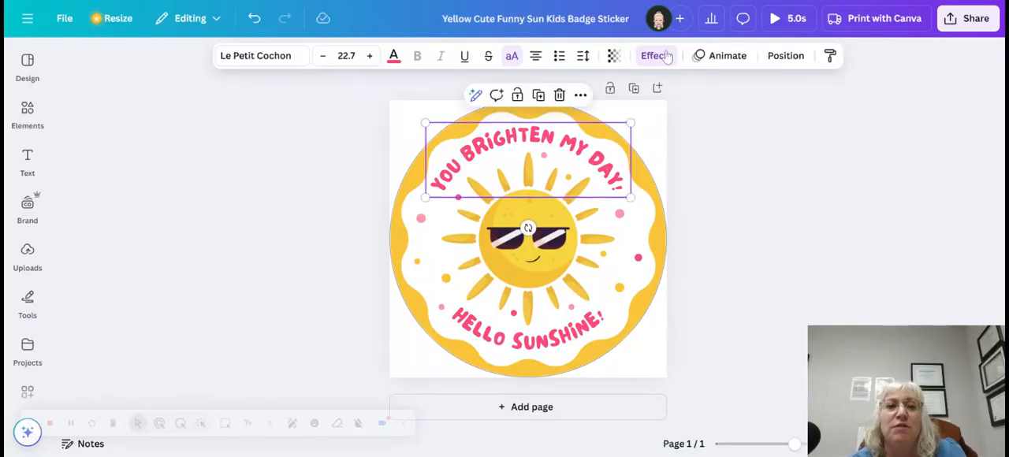
{"action": "left_click", "coordinate": [736, 63]}
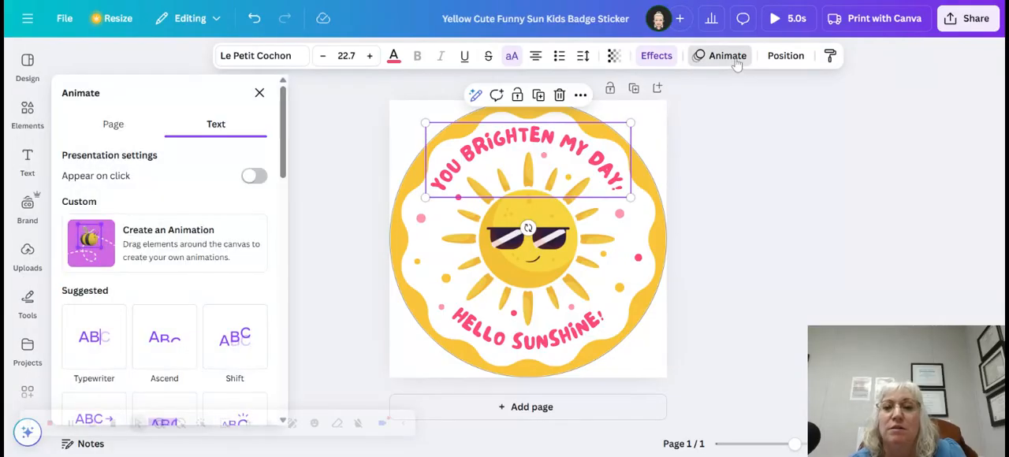
{"action": "scroll", "coordinate": [174, 231], "scroll_direction": "down", "scroll_amount": 1}
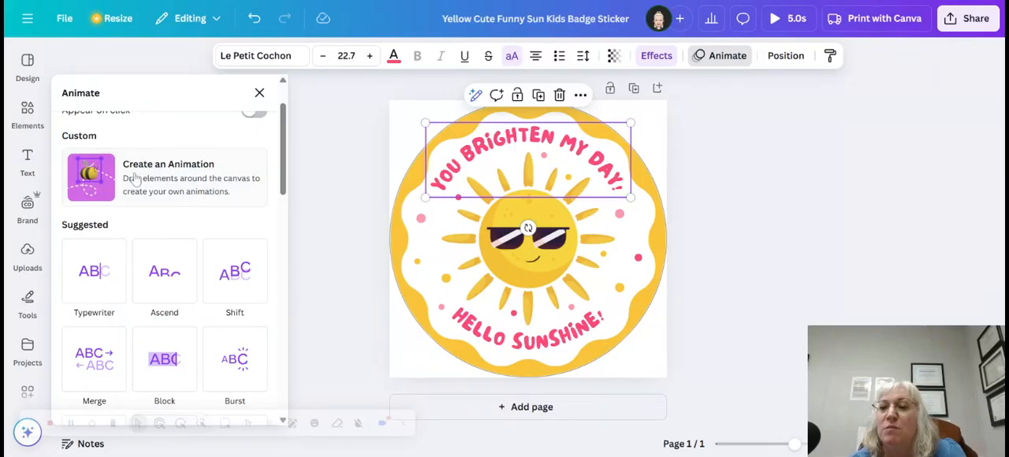
{"action": "scroll", "coordinate": [186, 201], "scroll_direction": "down", "scroll_amount": 1}
{"action": "scroll", "coordinate": [186, 201], "scroll_direction": "up", "scroll_amount": 2}
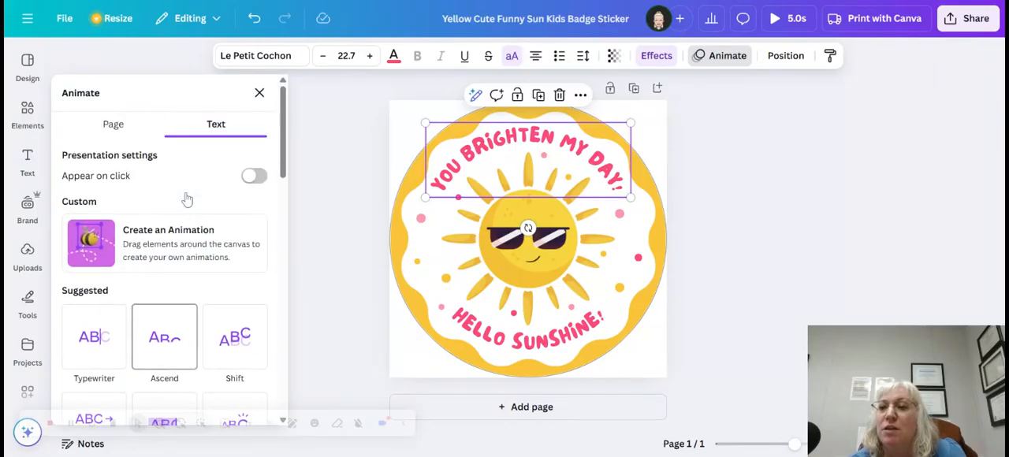
{"action": "left_click", "coordinate": [720, 58]}
{"action": "left_click", "coordinate": [721, 57]}
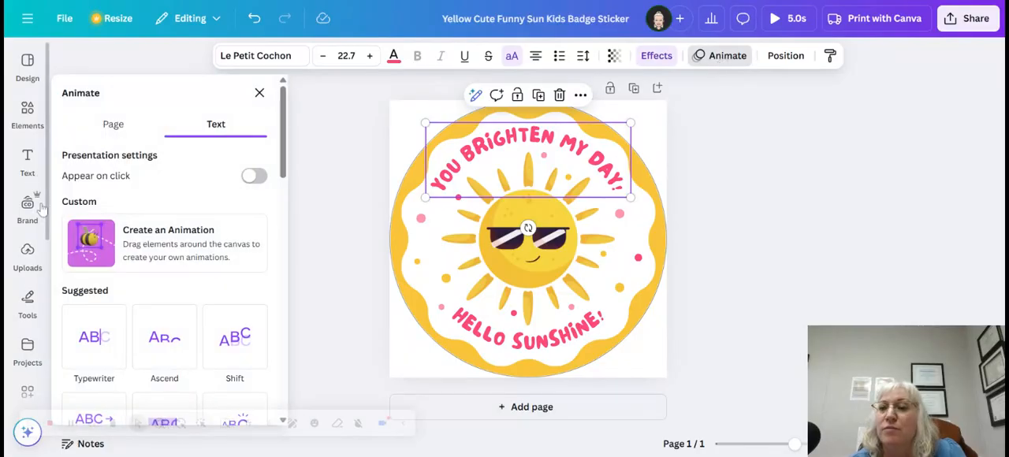
{"action": "scroll", "coordinate": [91, 234], "scroll_direction": "down", "scroll_amount": 3}
{"action": "scroll", "coordinate": [121, 245], "scroll_direction": "down", "scroll_amount": 2}
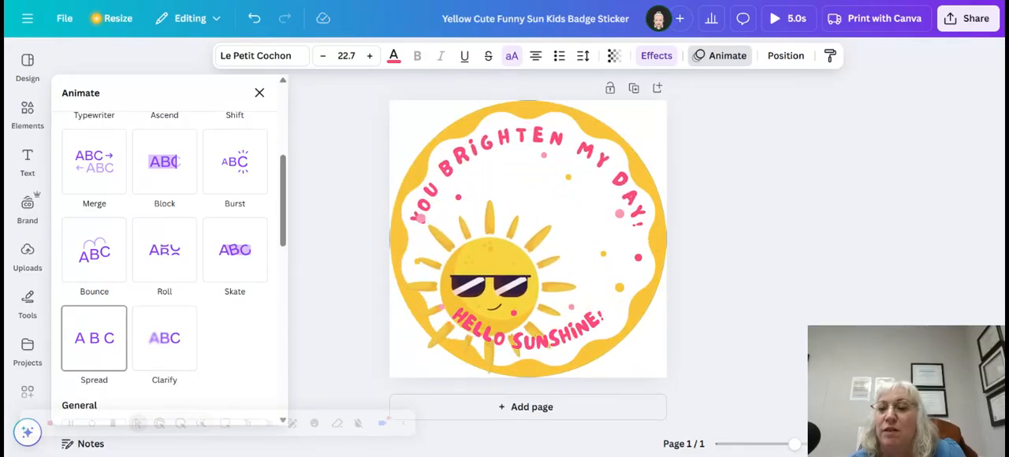
{"action": "left_click", "coordinate": [112, 349]}
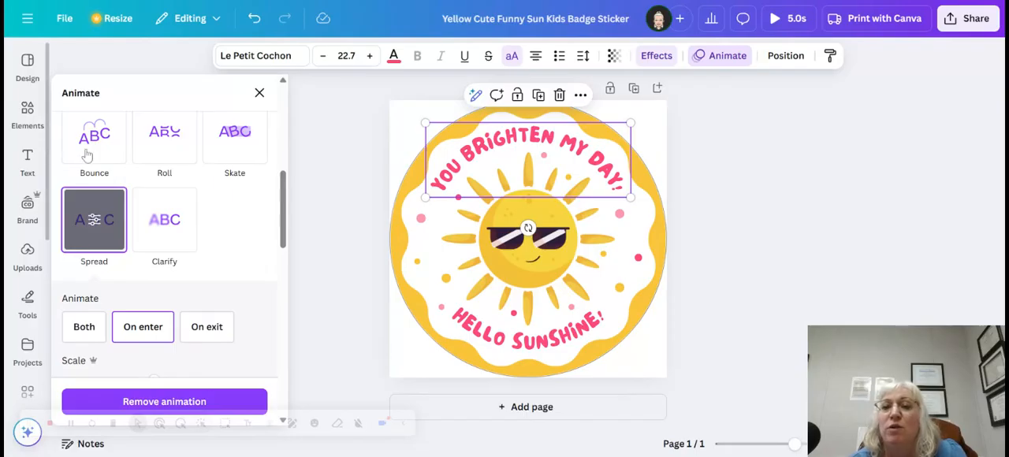
Search the graphics elements for "bee", add the bee with pale raised wings, and place it beside the sun on the sticker's left side.
{"action": "left_click", "coordinate": [27, 114]}
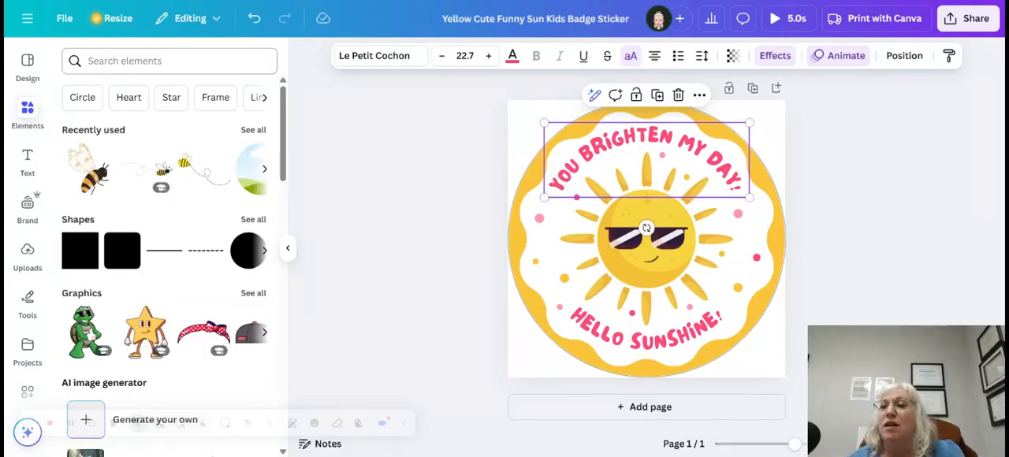
{"action": "left_click", "coordinate": [150, 61]}
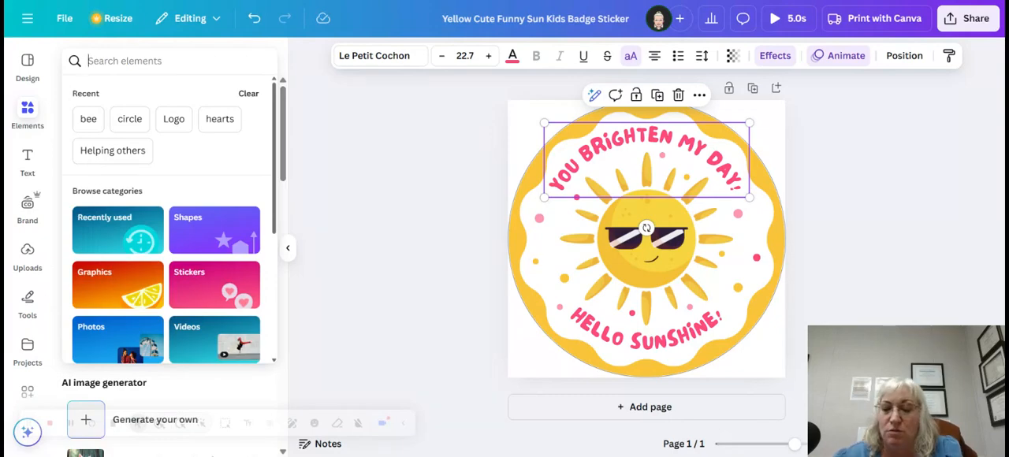
{"action": "type", "text": "bee"}
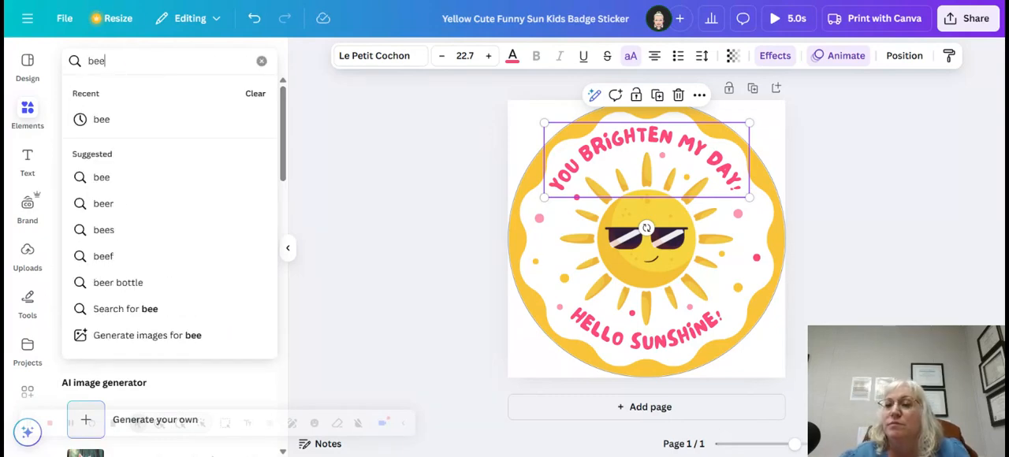
{"action": "left_click", "coordinate": [118, 121]}
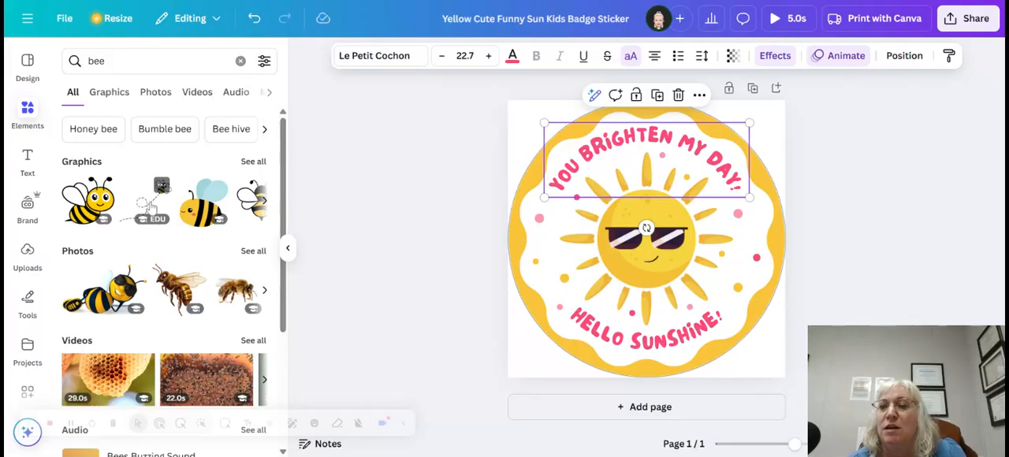
{"action": "left_click", "coordinate": [257, 162]}
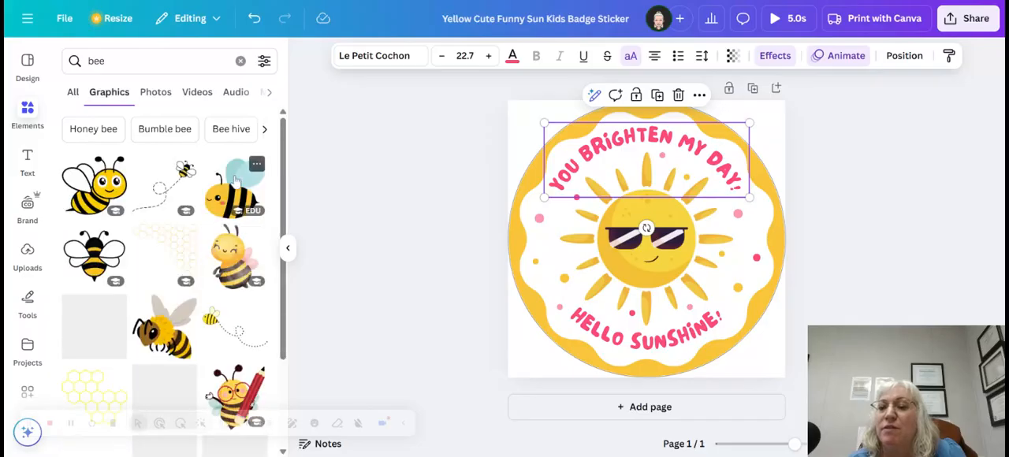
{"action": "scroll", "coordinate": [235, 181], "scroll_direction": "down", "scroll_amount": 5}
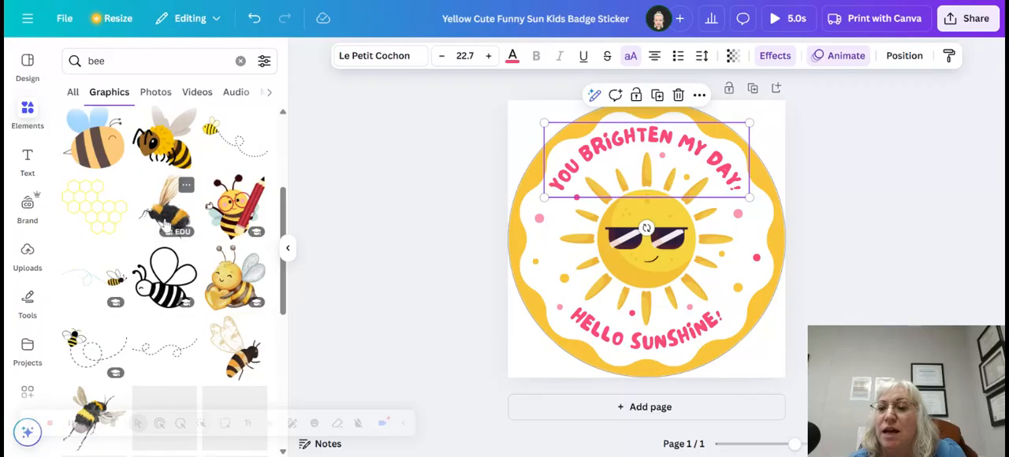
{"action": "left_click", "coordinate": [243, 371]}
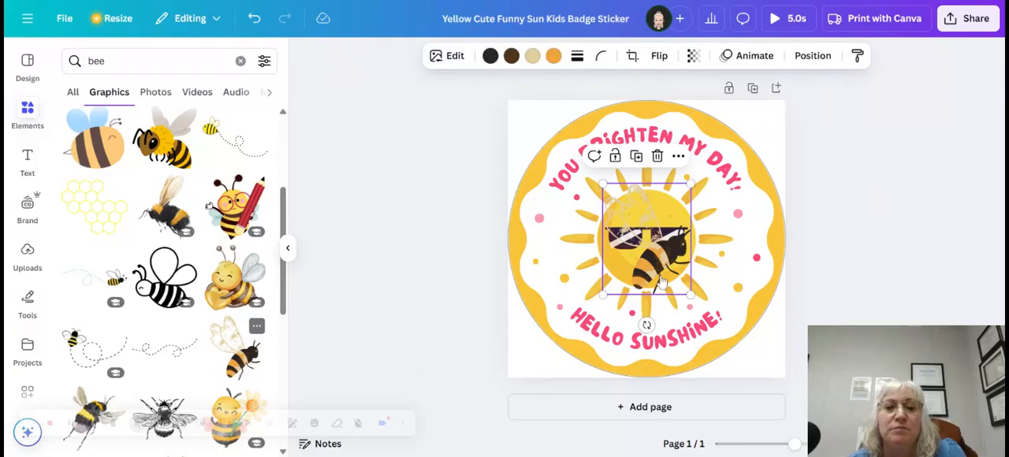
{"action": "left_click_drag", "start_coordinate": [661, 274], "coordinate": [560, 261]}
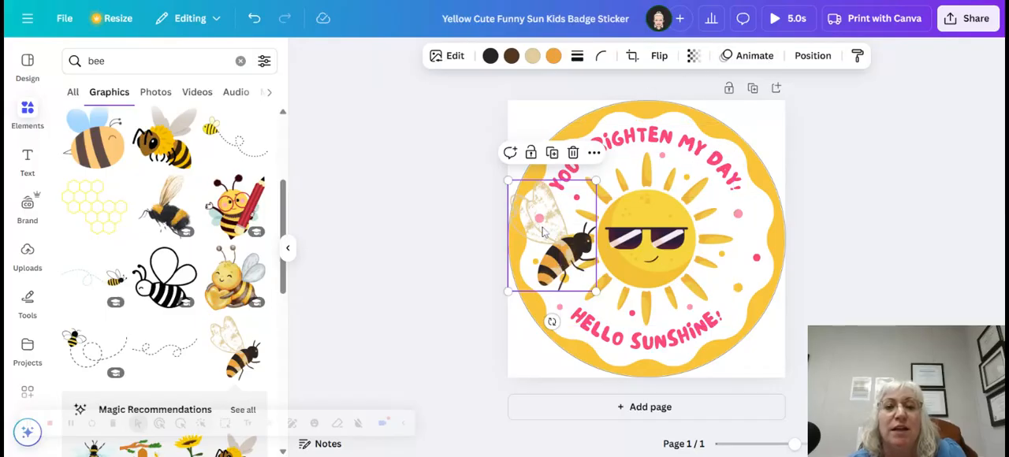
Apply the Pan animation to the bee graphic.
{"action": "left_click", "coordinate": [744, 57]}
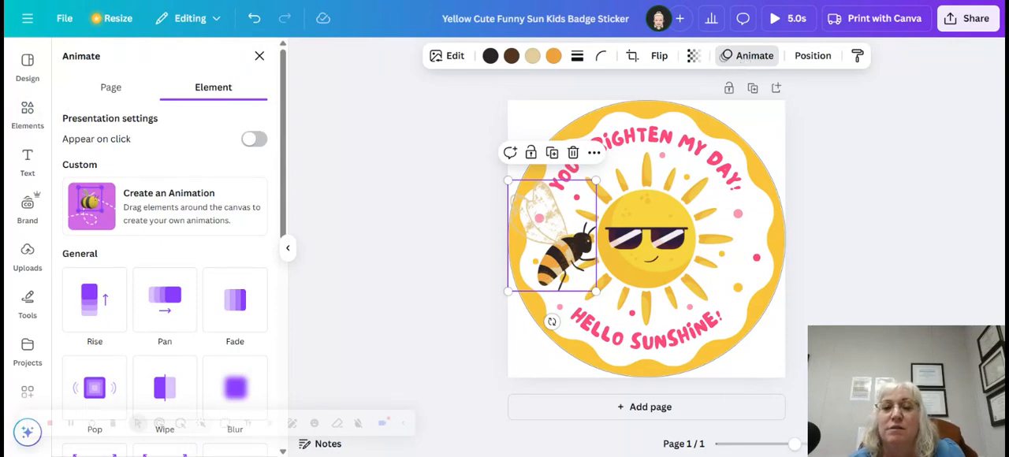
{"action": "left_click", "coordinate": [163, 312]}
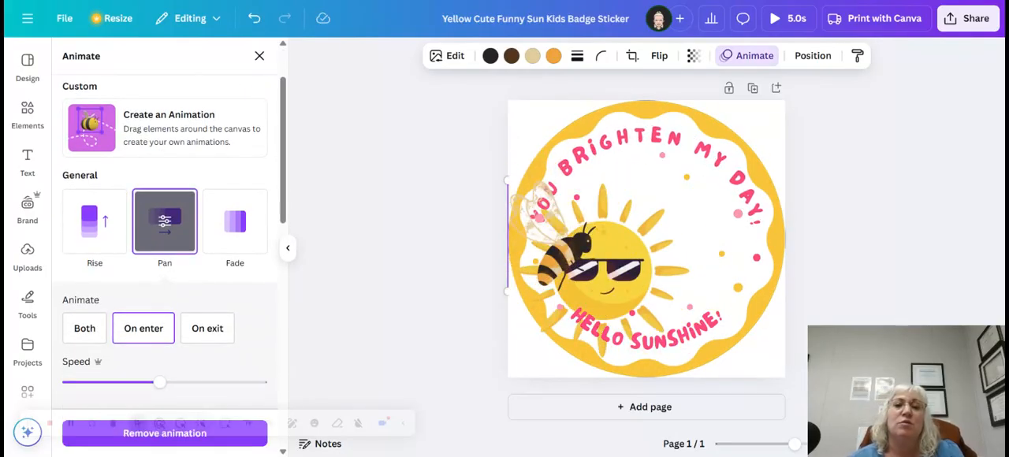
{"action": "left_click", "coordinate": [919, 184]}
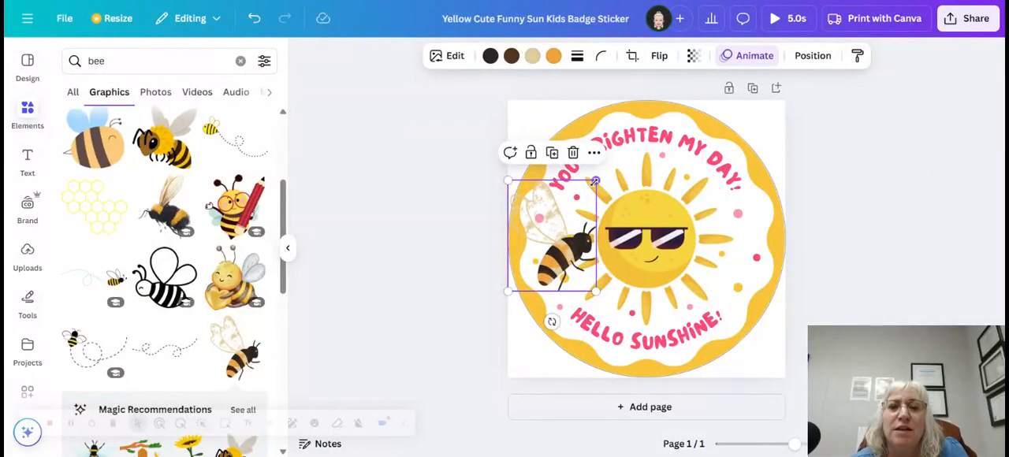
Shrink the bee to roughly half its size and position it inside the white scalloped area left of the sun.
{"action": "left_click_drag", "start_coordinate": [596, 181], "coordinate": [560, 240]}
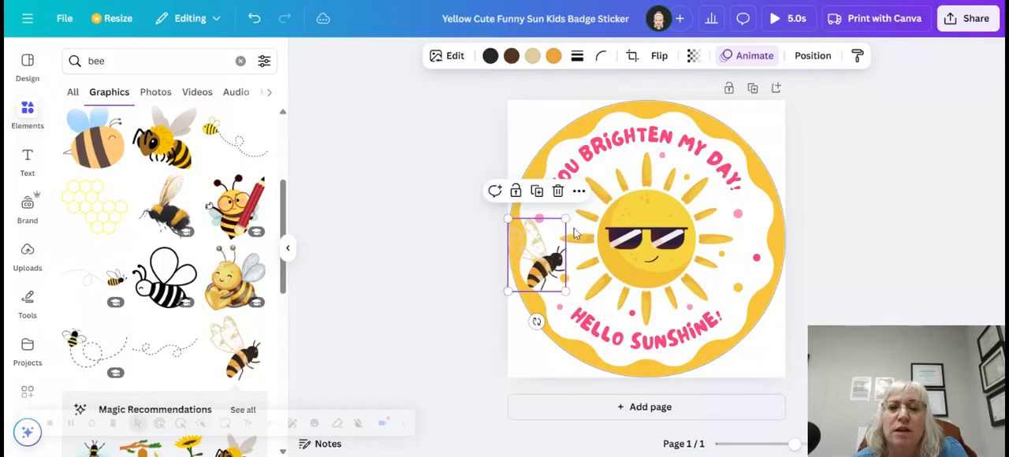
{"action": "left_click_drag", "start_coordinate": [541, 245], "coordinate": [551, 221]}
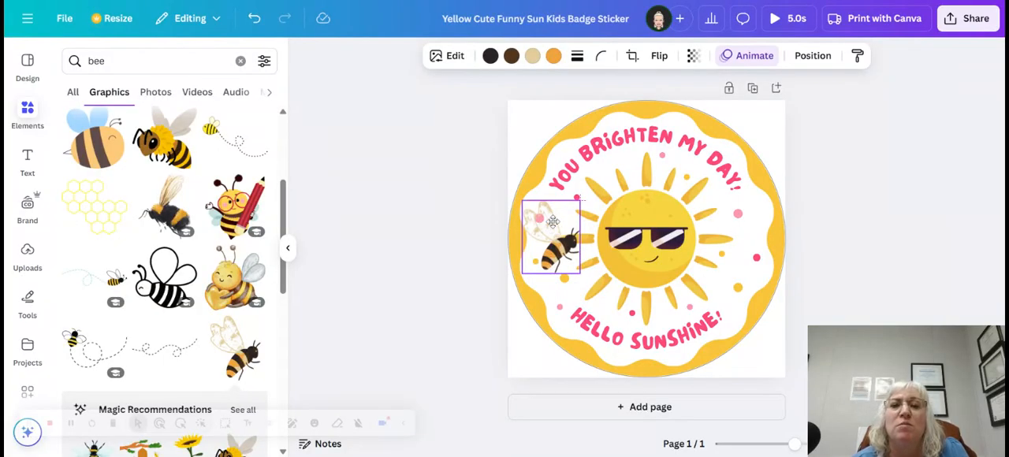
{"action": "left_click", "coordinate": [569, 208]}
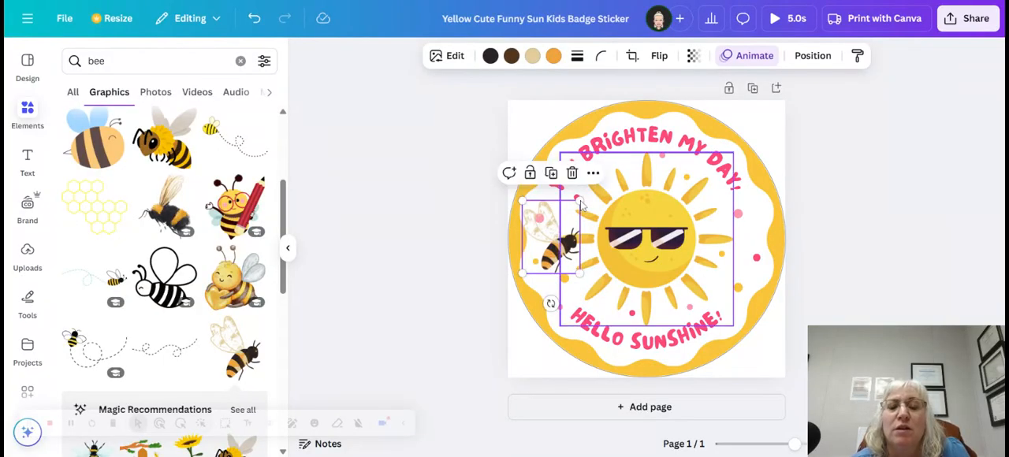
{"action": "left_click_drag", "start_coordinate": [569, 212], "coordinate": [559, 224]}
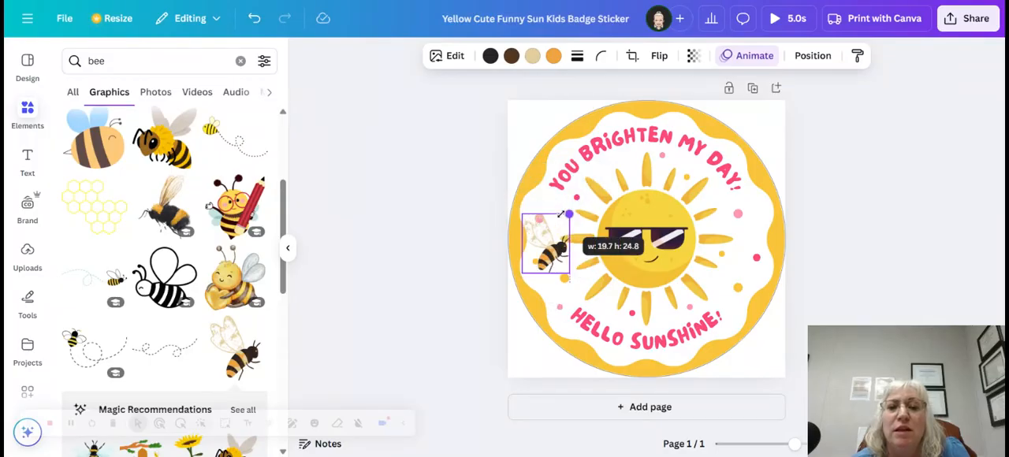
{"action": "left_click", "coordinate": [848, 222]}
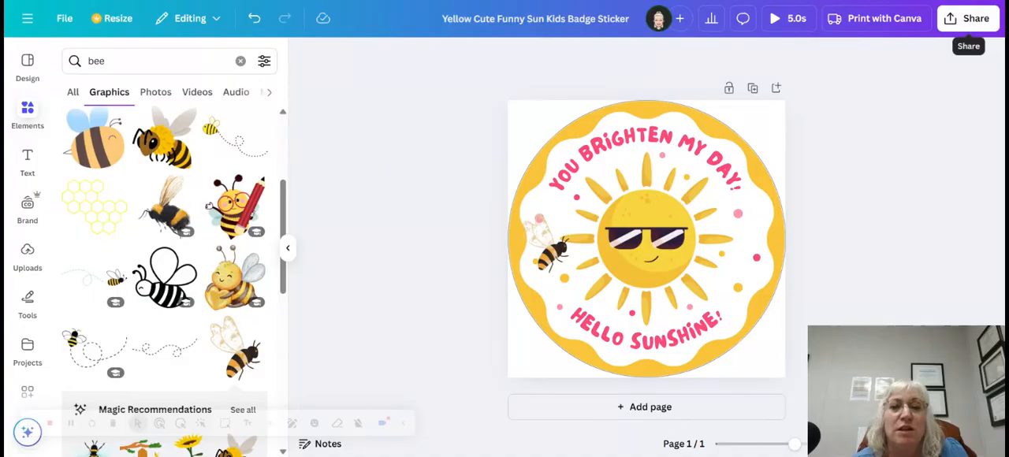
Download the sticker design as a GIF with a transparent background.
{"action": "left_click", "coordinate": [969, 19]}
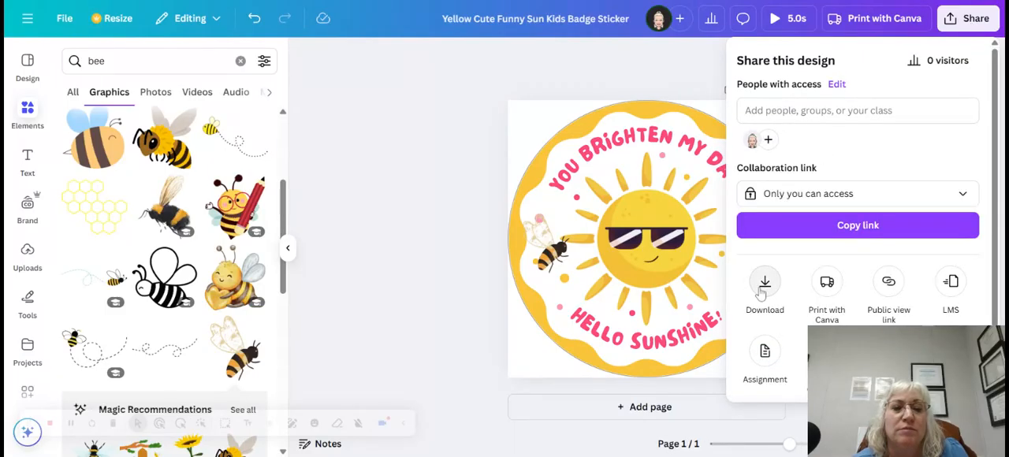
{"action": "left_click", "coordinate": [762, 288]}
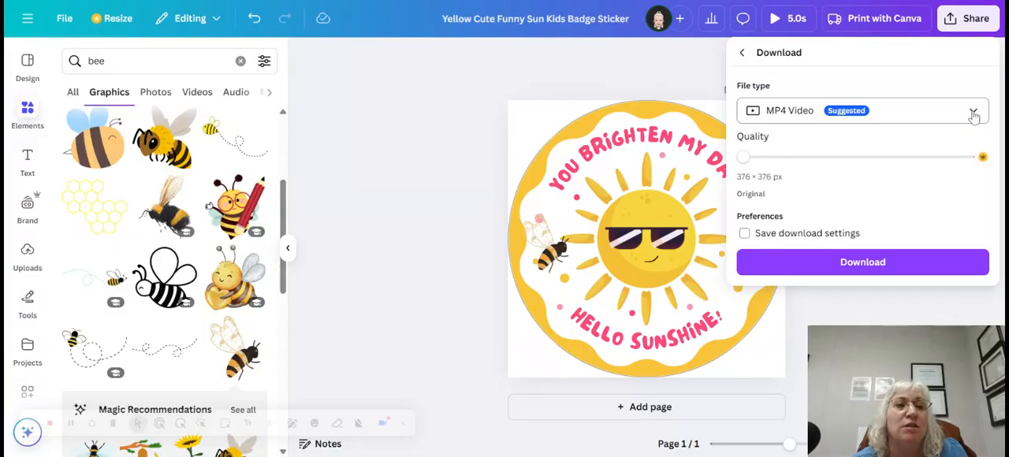
{"action": "left_click", "coordinate": [974, 114]}
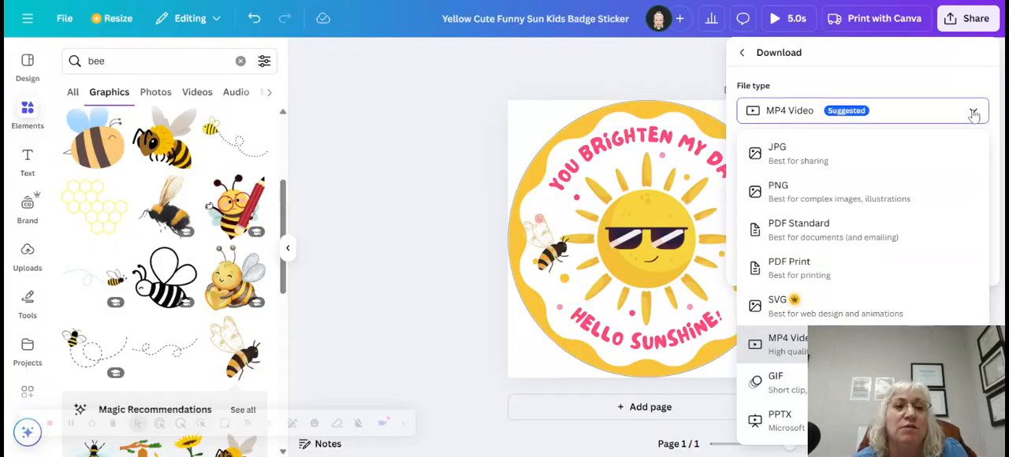
{"action": "left_click", "coordinate": [763, 384]}
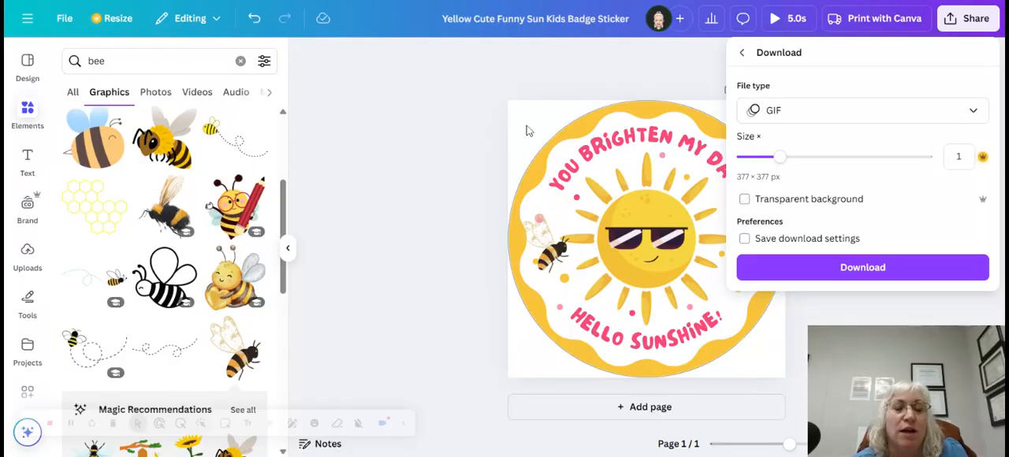
{"action": "left_click", "coordinate": [745, 204]}
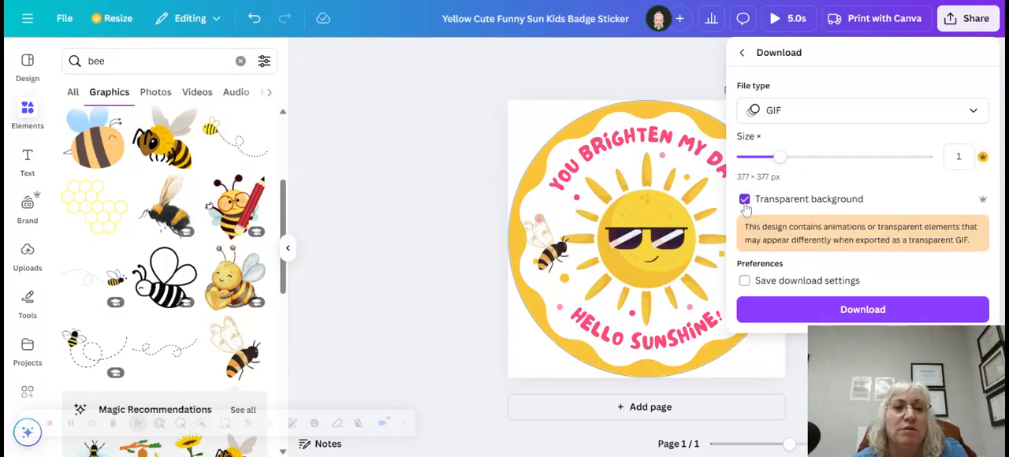
{"action": "left_click", "coordinate": [865, 311]}
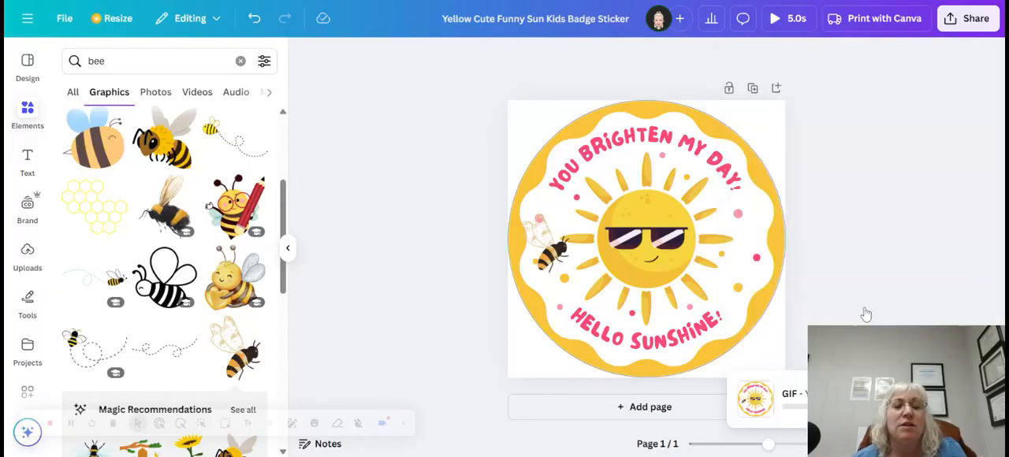